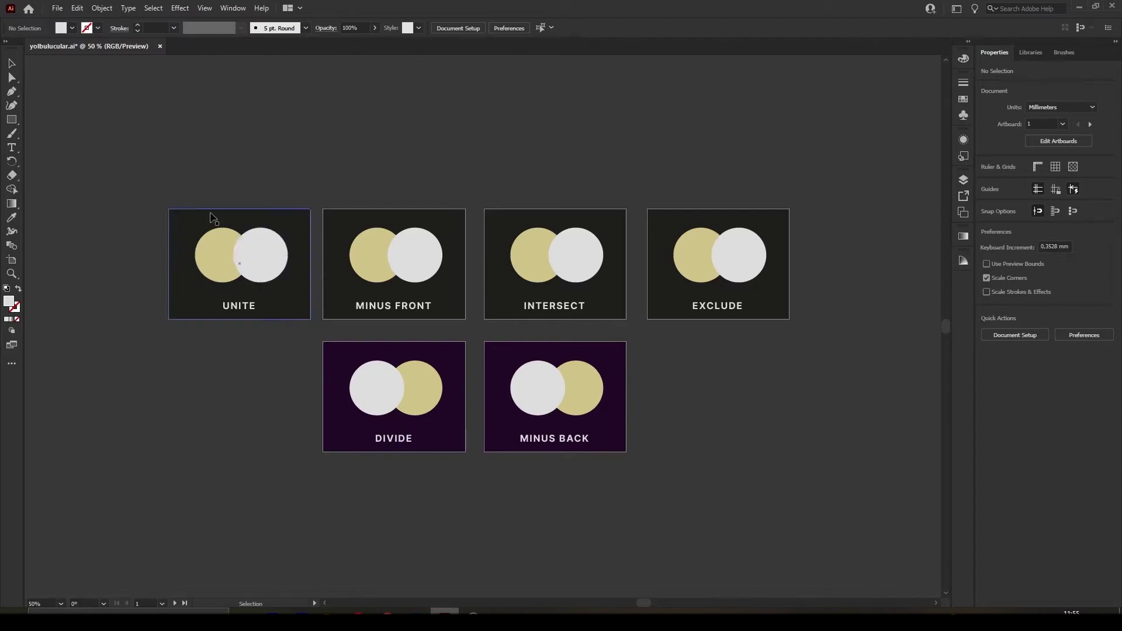
scroll(317, 179, "up", 1)
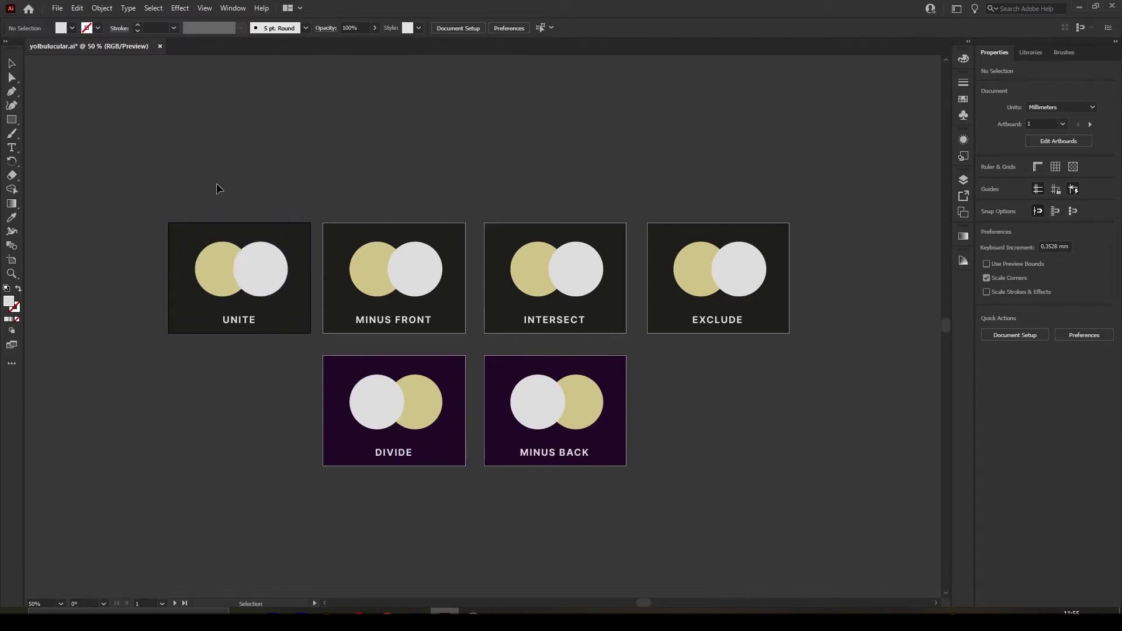
scroll(216, 184, "up", 3)
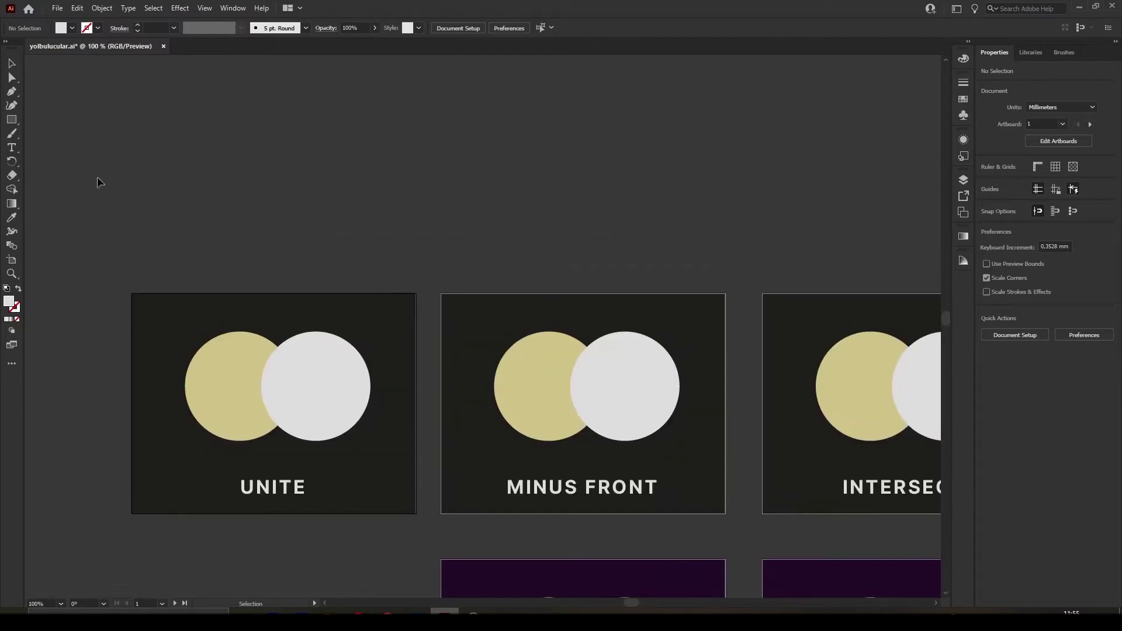
left_click(12, 119)
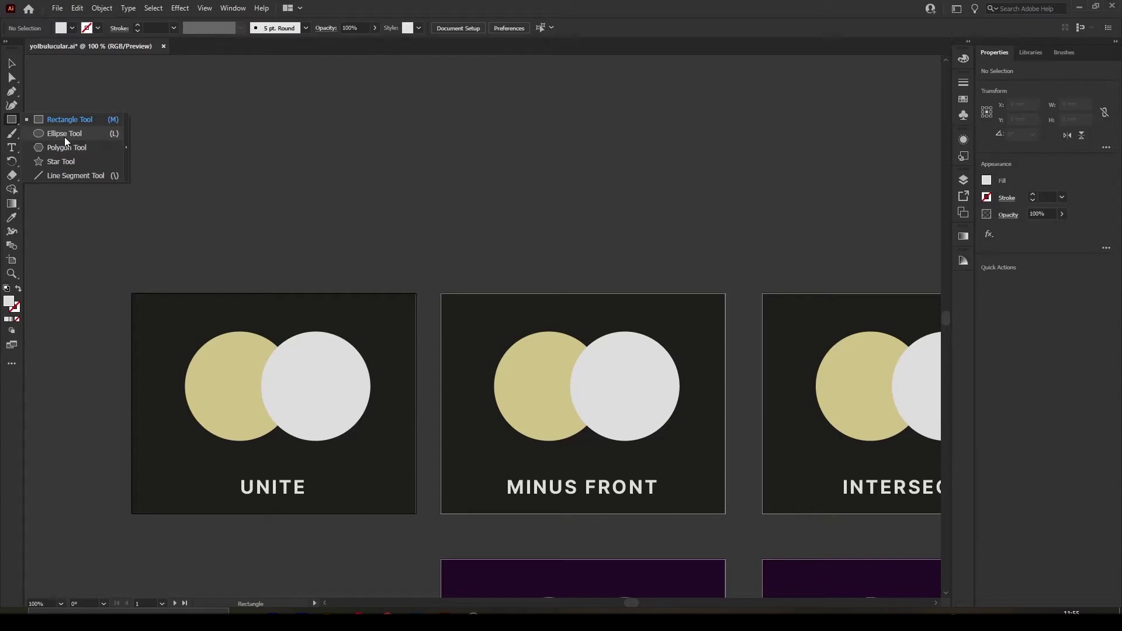
left_click(10, 64)
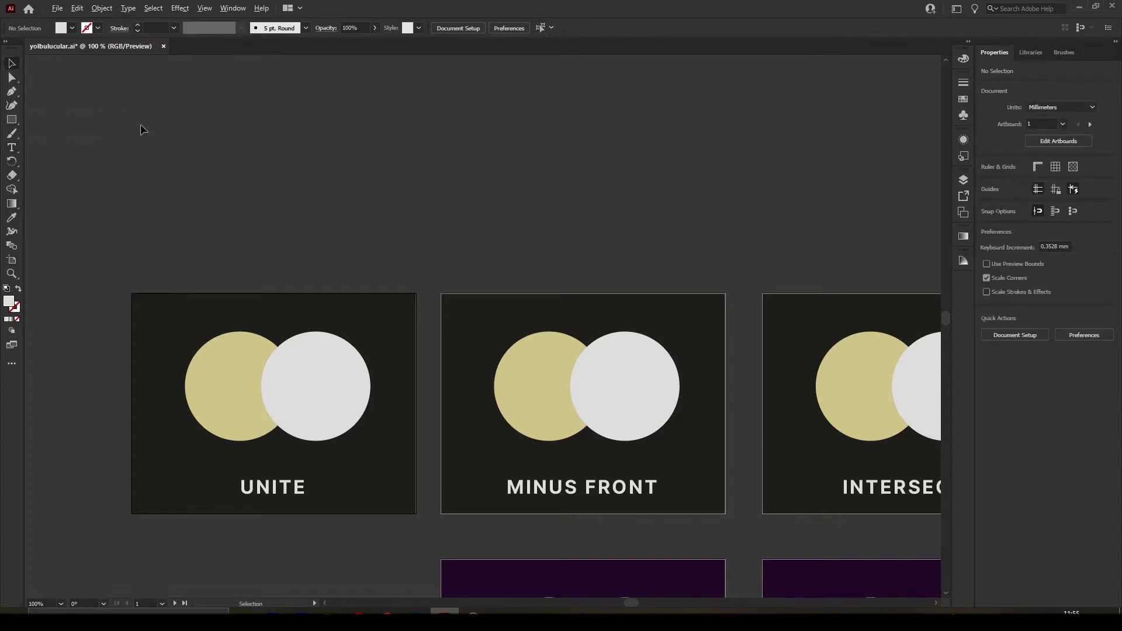
scroll(140, 125, "down", 1)
scroll(145, 144, "down", 1)
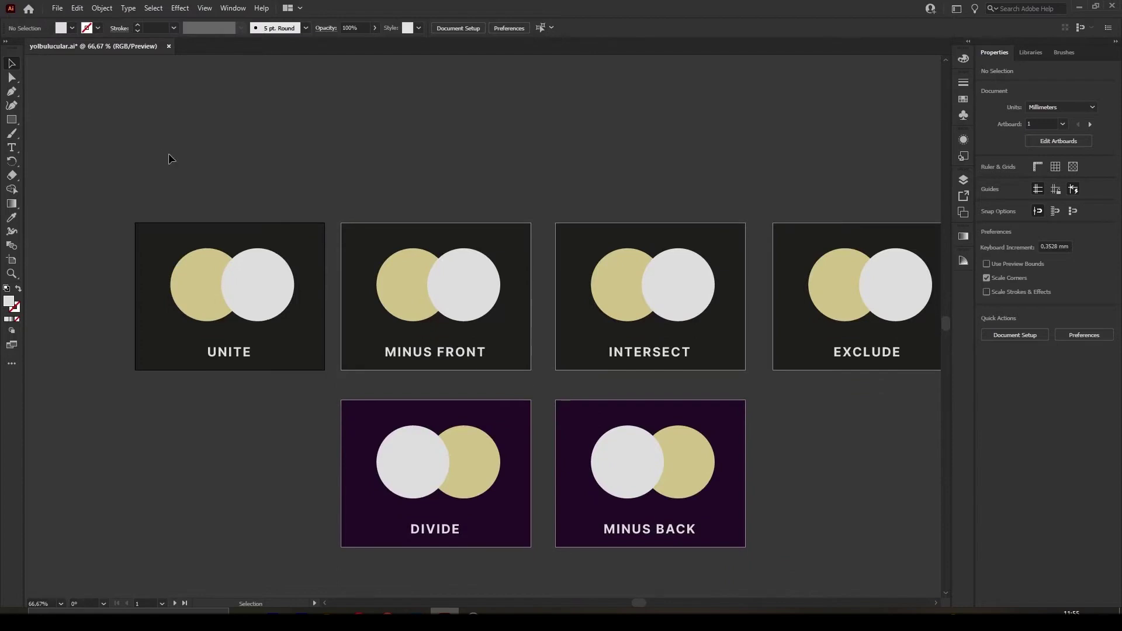
scroll(150, 166, "down", 1)
scroll(146, 167, "down", 1)
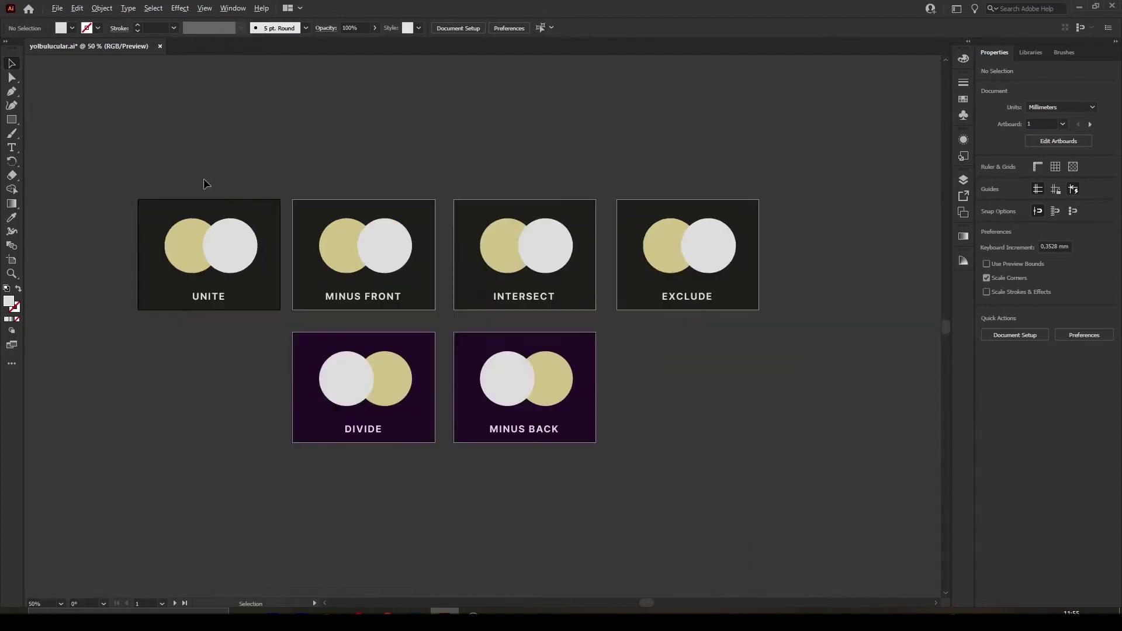
scroll(226, 194, "up", 1)
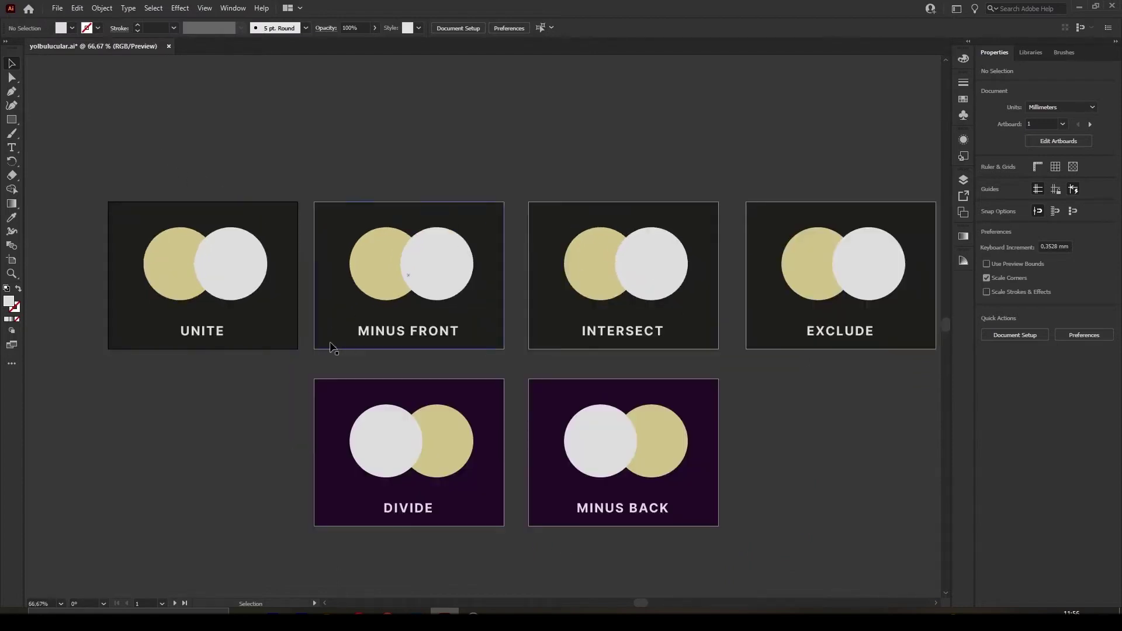
scroll(643, 605, "right", 2)
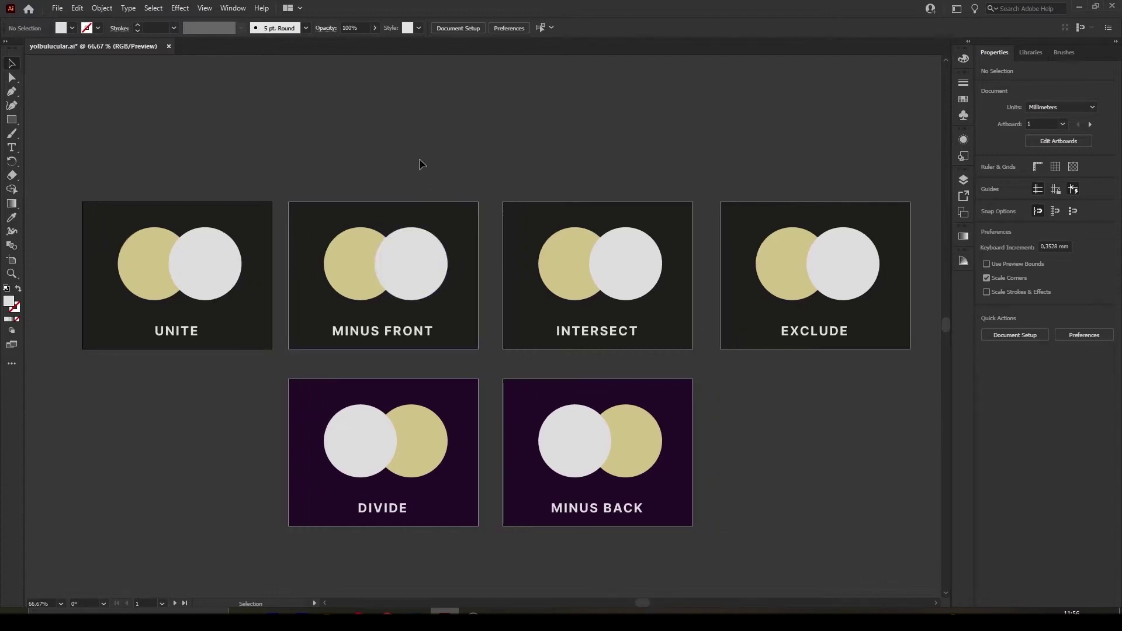
Show the Pathfinder panel and place it floating in the empty area above the upper row of artboards
left_click(233, 9)
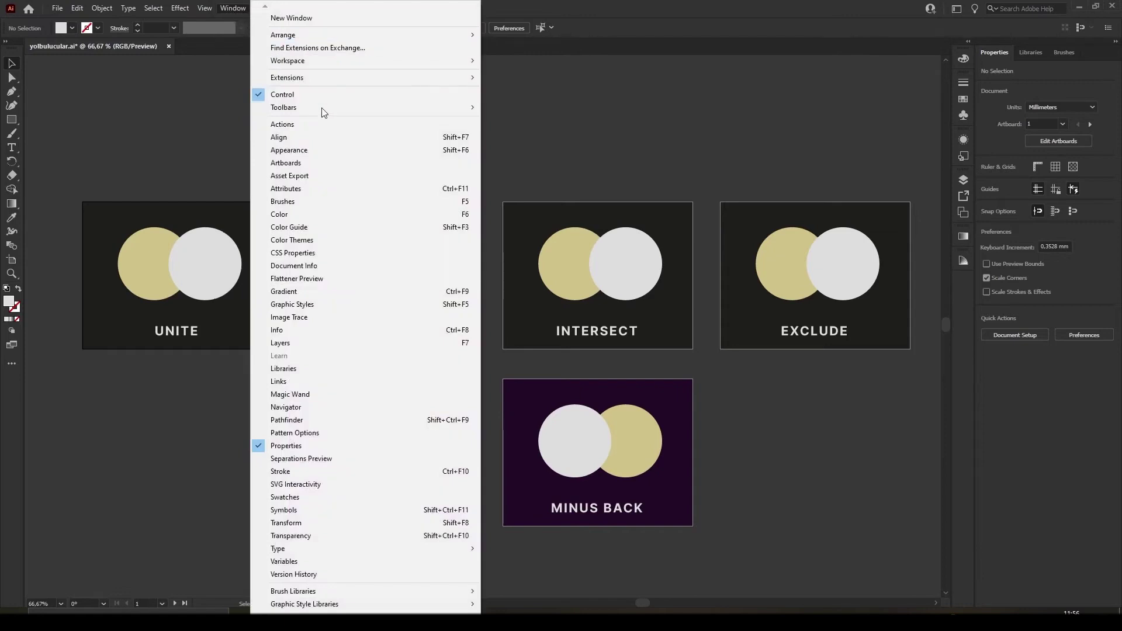
left_click(323, 424)
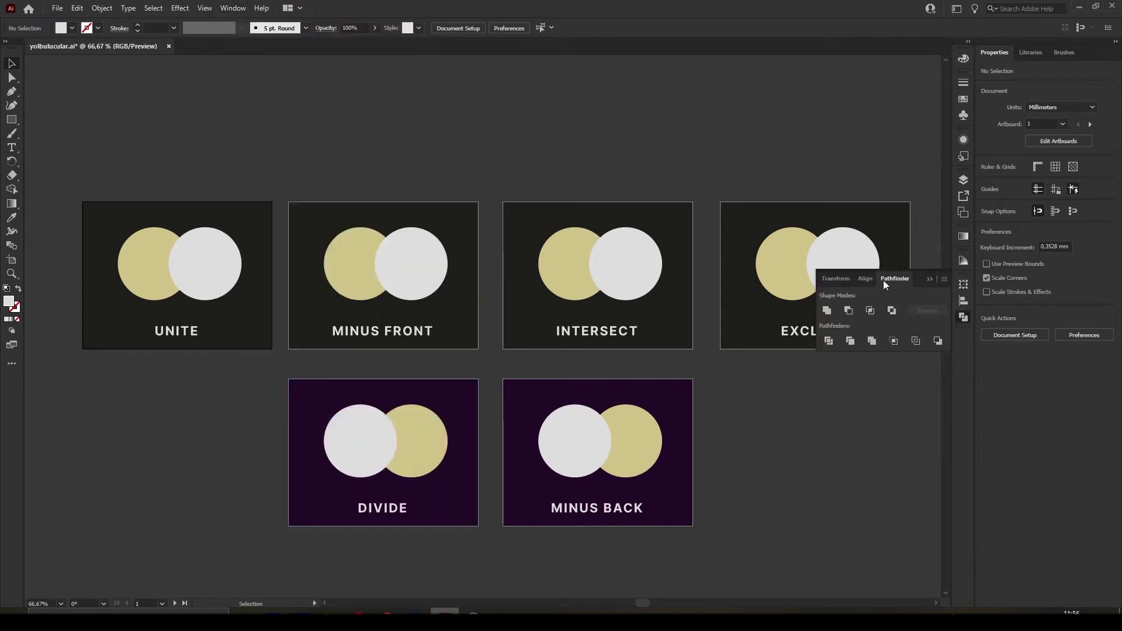
left_click_drag(916, 279, 516, 114)
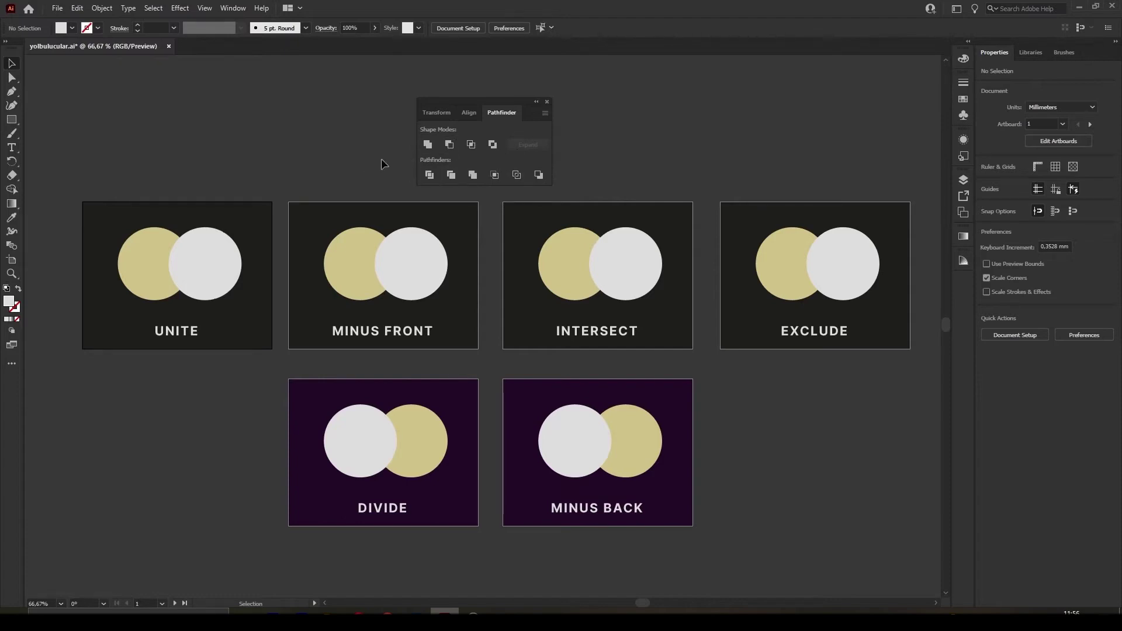
Merge the two overlapping circles on the UNITE artboard into one shape with Pathfinder Unite
scroll(173, 186, "up", 5)
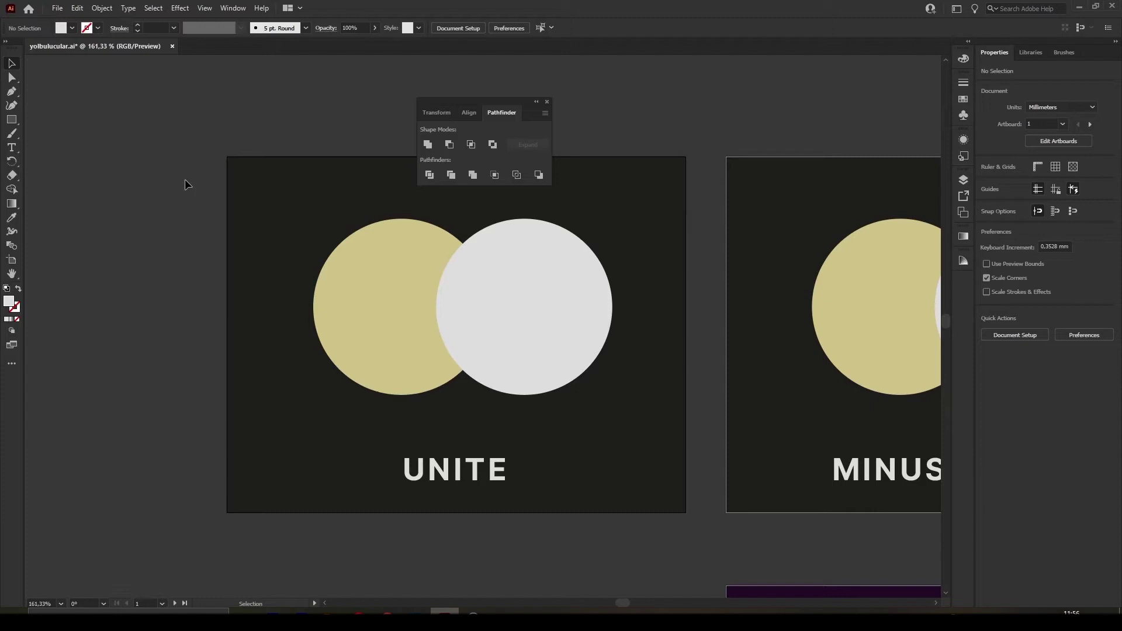
left_click(395, 288)
left_click(523, 295)
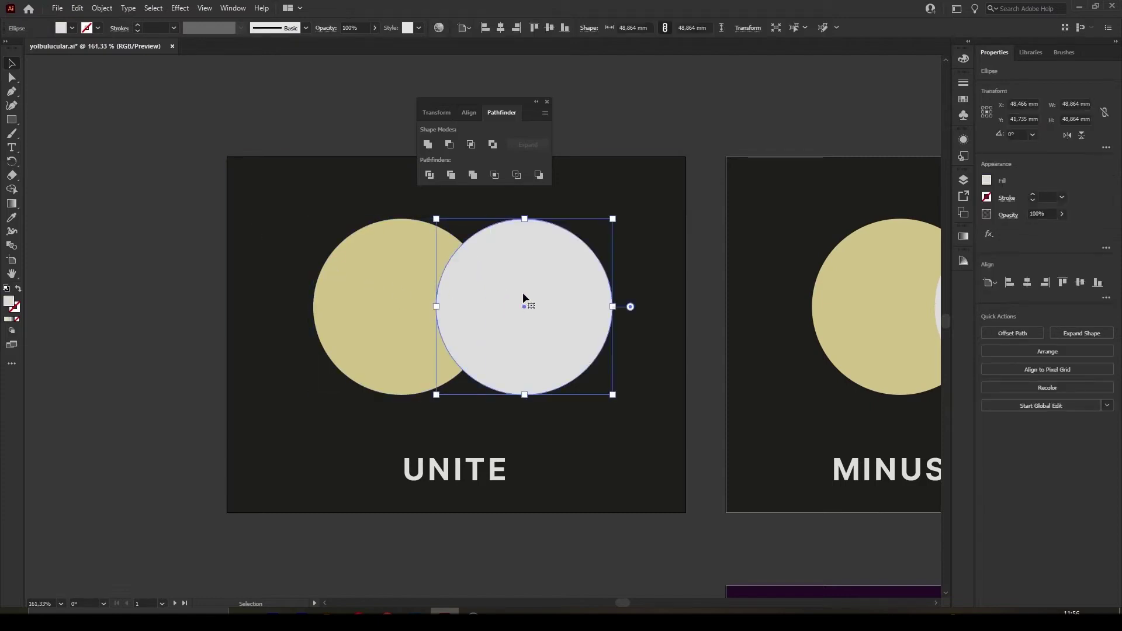
left_click(170, 231)
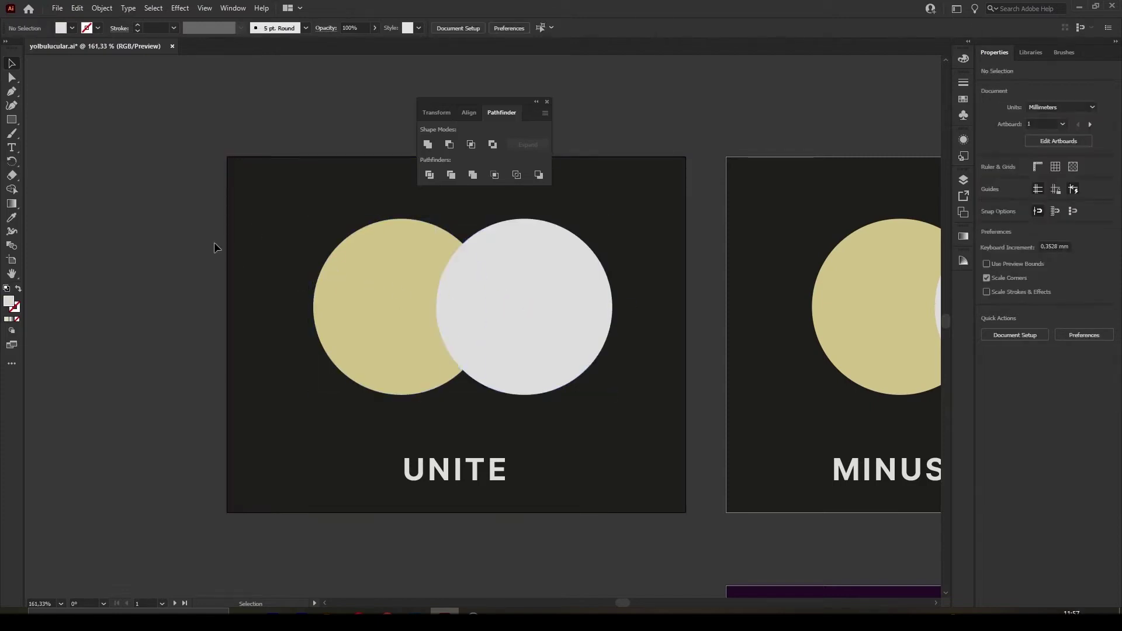
left_click(388, 318)
left_click(533, 333, "shift")
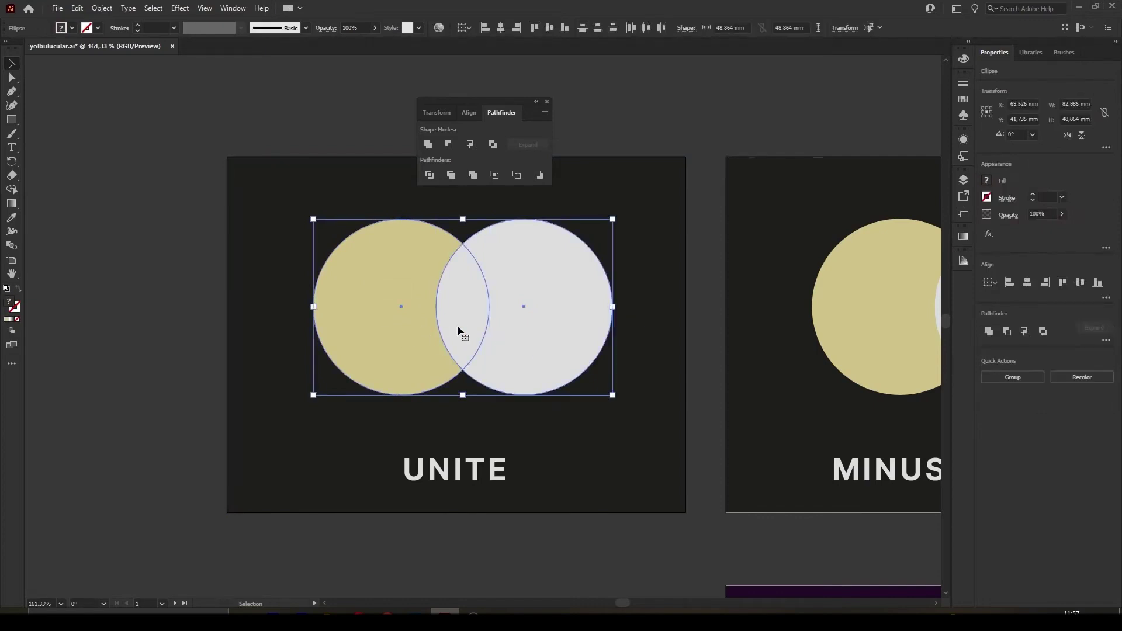
left_click(428, 146)
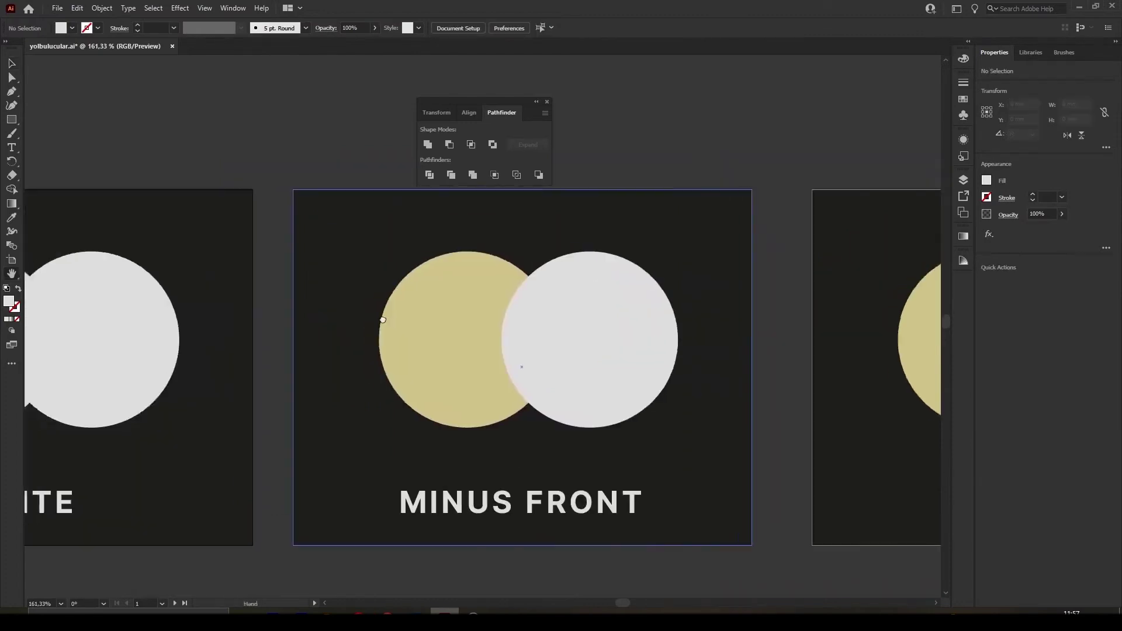
Cut the white circle out of the yellow circle on the MINUS FRONT artboard with Pathfinder Minus Front, and deselect the shape
left_click_drag(383, 320, 344, 321)
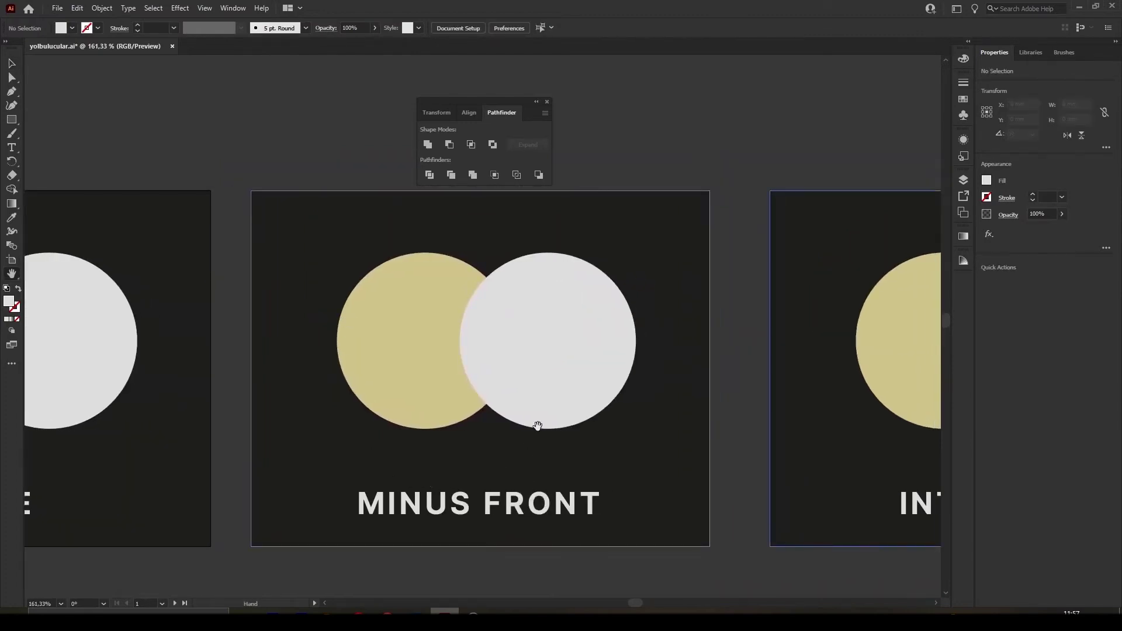
left_click(10, 66)
left_click(401, 331)
left_click(521, 333, "shift")
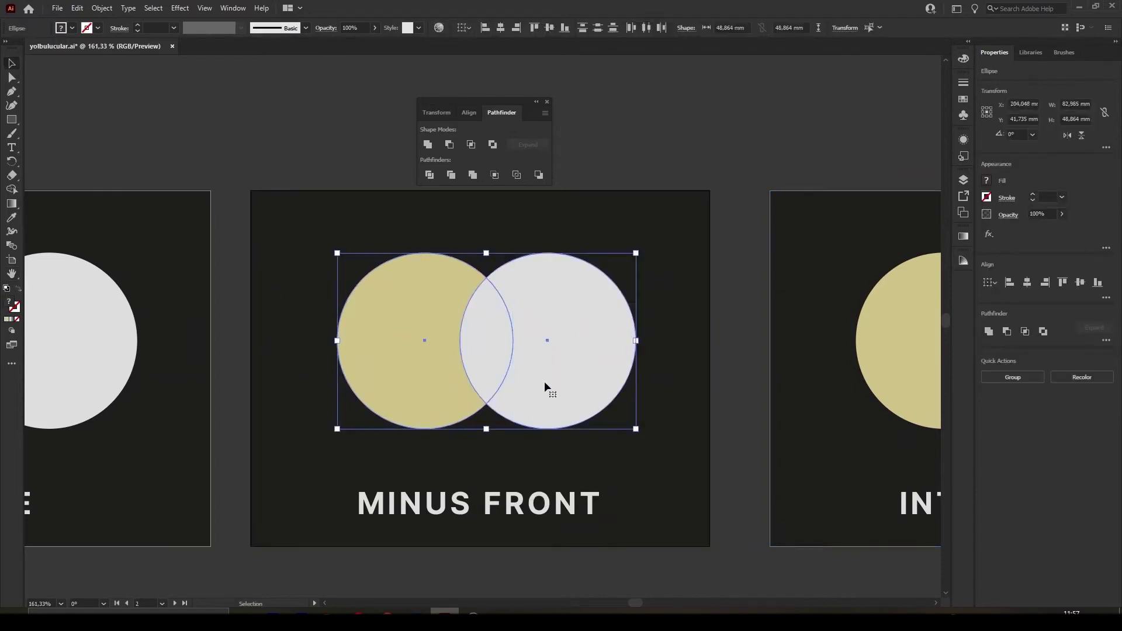
left_click(648, 140)
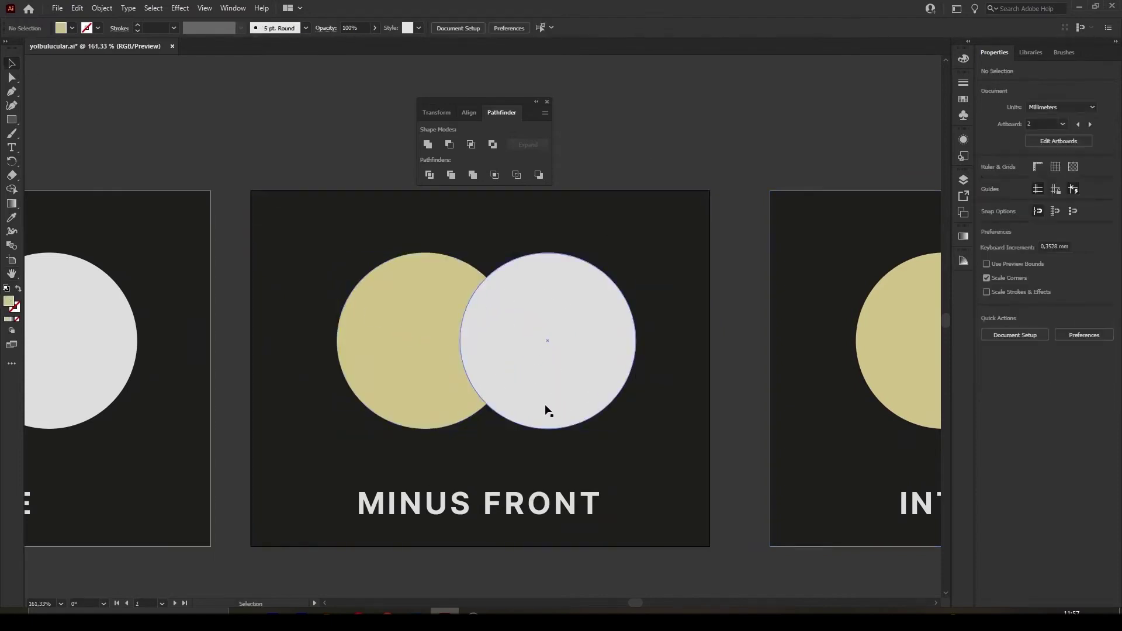
left_click(406, 353)
left_click(571, 362, "shift")
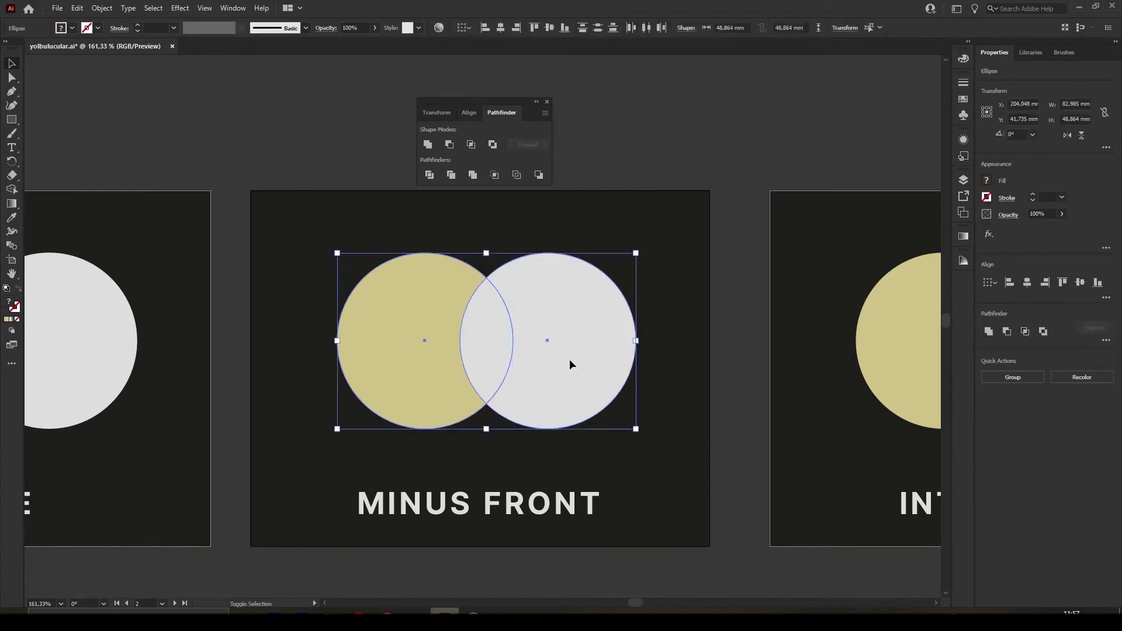
left_click(450, 148)
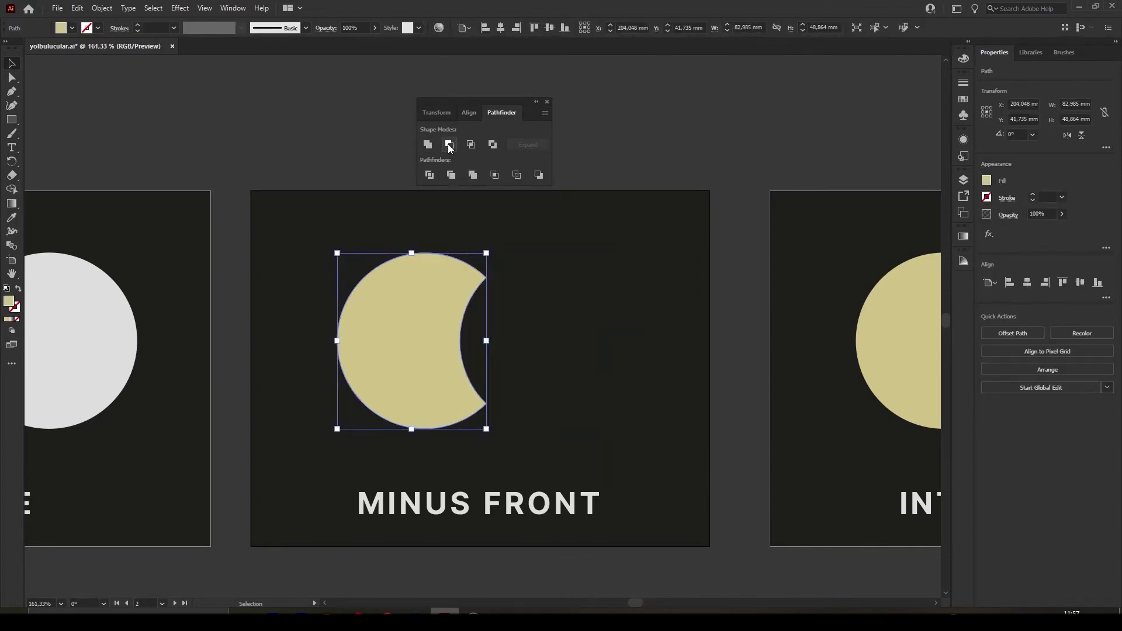
left_click(594, 199)
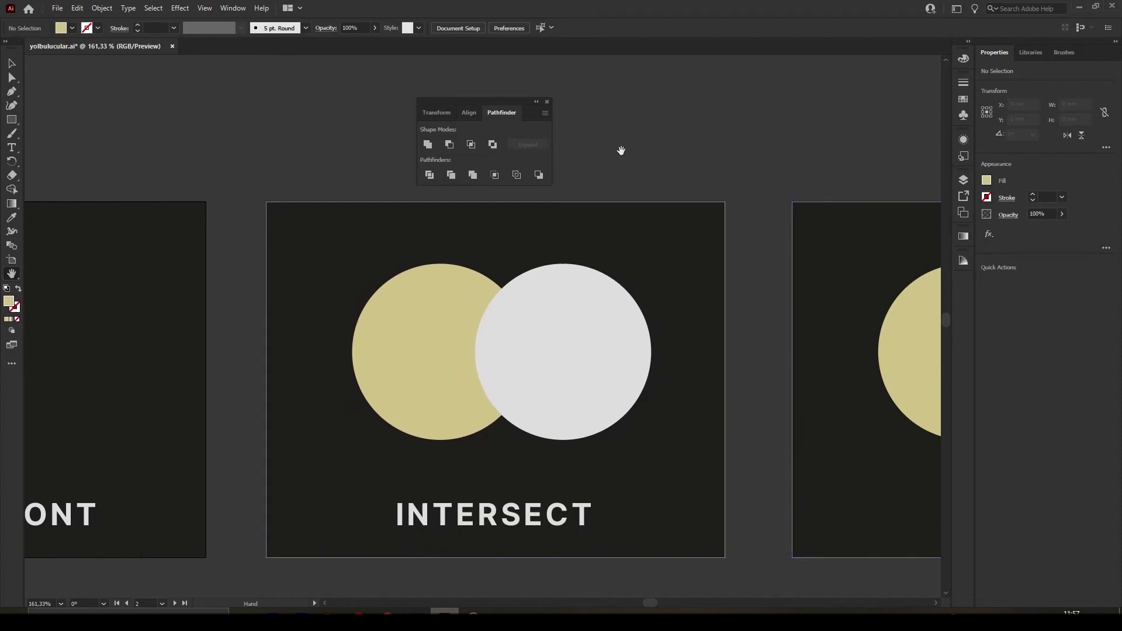
Keep only the overlap of the two circles on the INTERSECT artboard with Pathfinder Intersect, and deselect the shape
left_click(11, 64)
left_click(388, 328)
left_click(554, 350, "shift")
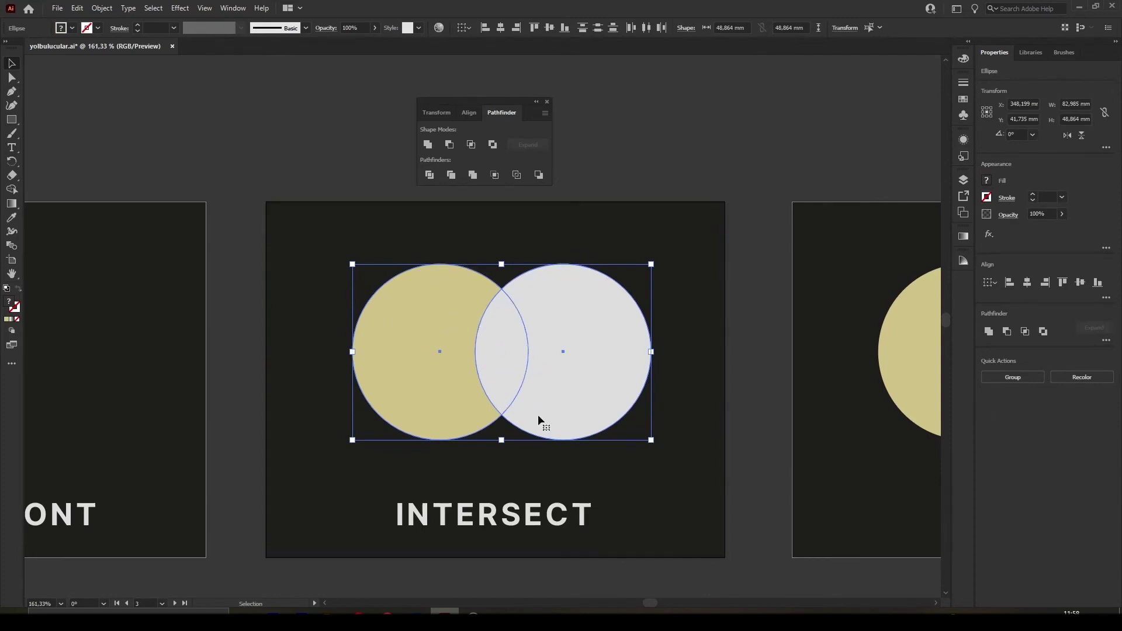
left_click(473, 144)
left_click(622, 150)
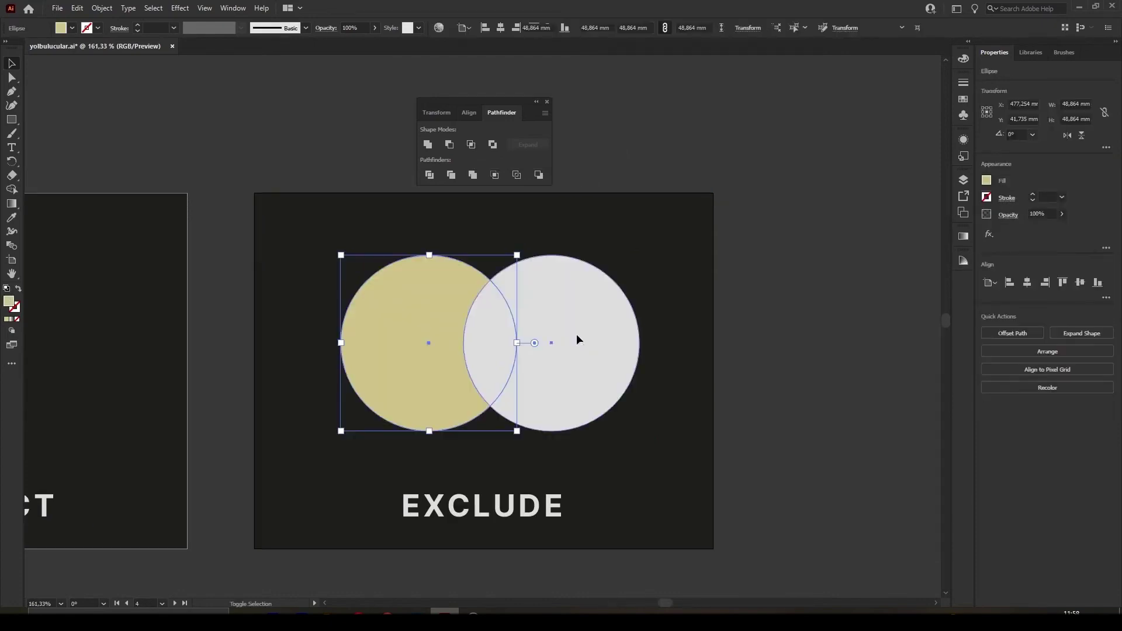
Remove the overlapping area of the two circles on the EXCLUDE artboard with Pathfinder Exclude
left_click(492, 145)
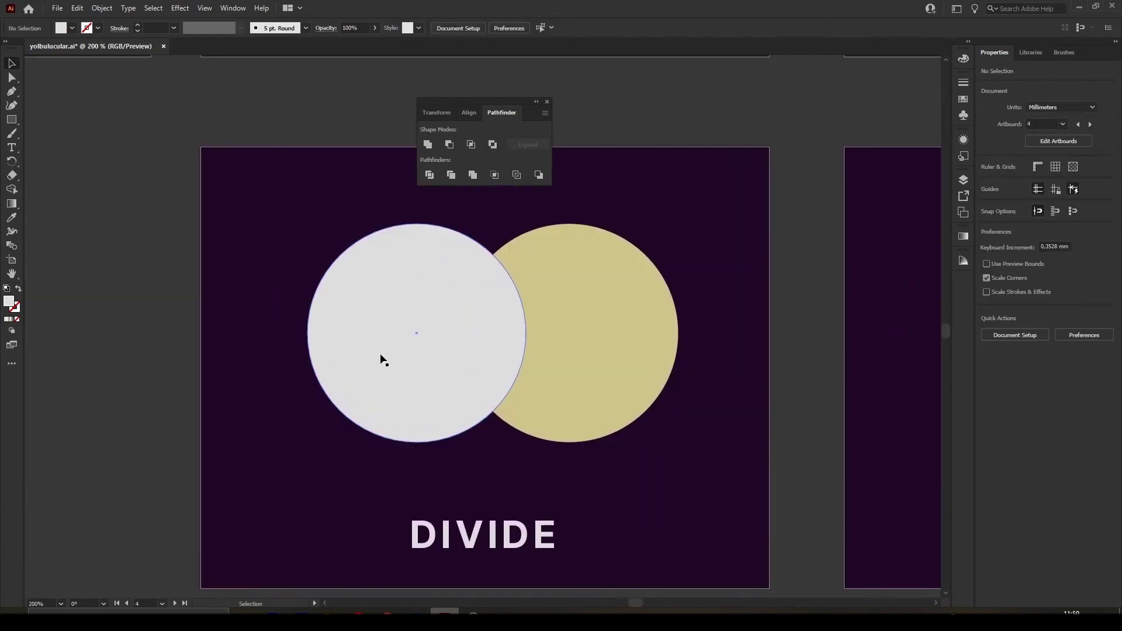
Split the two circles on the DIVIDE artboard along their overlap with Pathfinder Divide, and ungroup the pieces
left_click(383, 359)
left_click(601, 357, "shift")
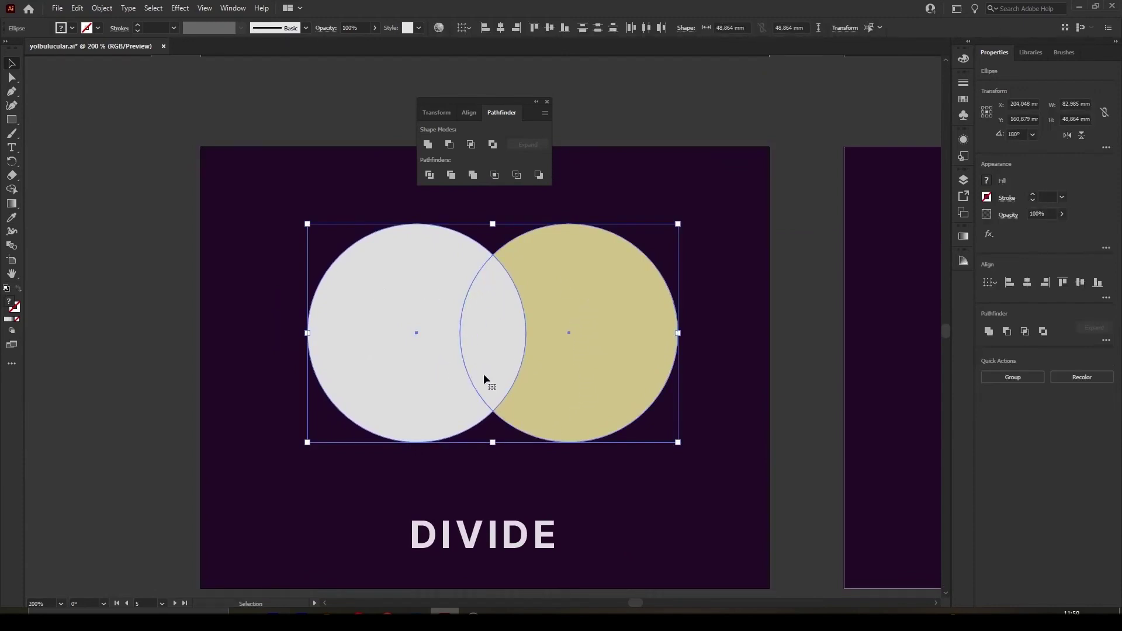
left_click(429, 175)
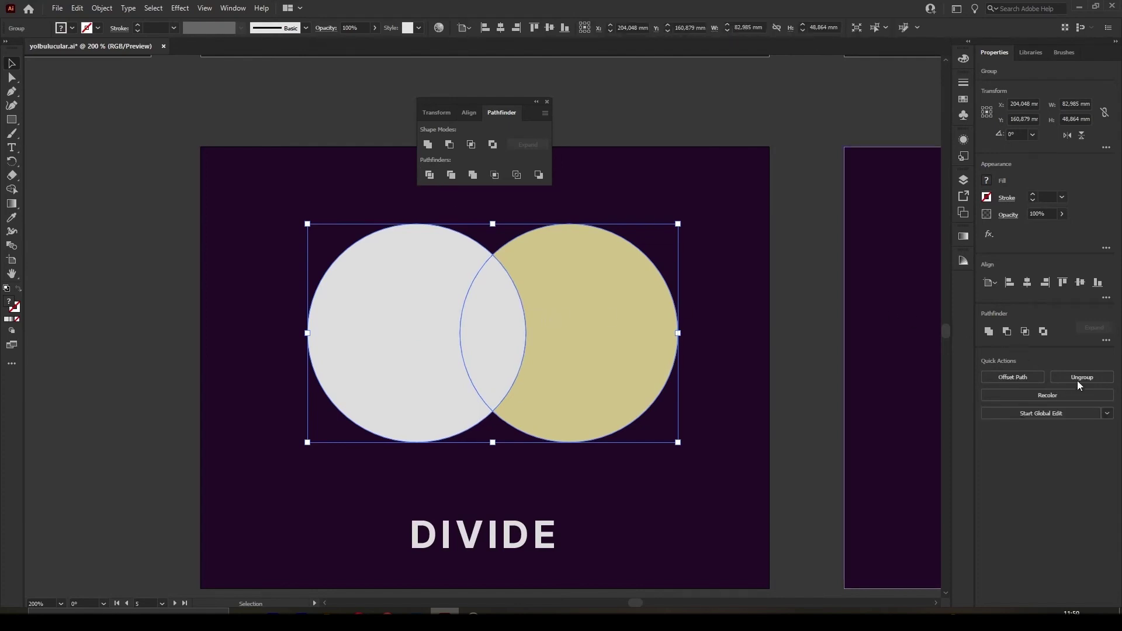
right_click(568, 292)
left_click(613, 390)
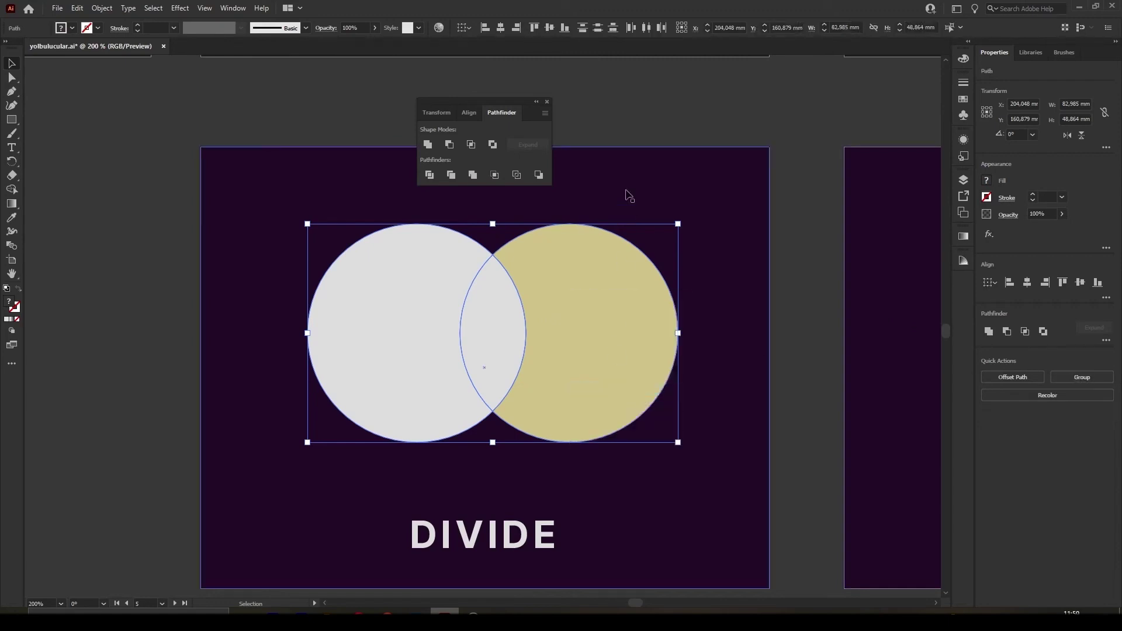
Pull the divided pieces apart: yellow crescent to the right, white crescent to the left, and overlap piece about 2.5 mm left
left_click(631, 118)
left_click(618, 279)
left_click_drag(403, 297, 333, 296)
left_click_drag(492, 315, 486, 313)
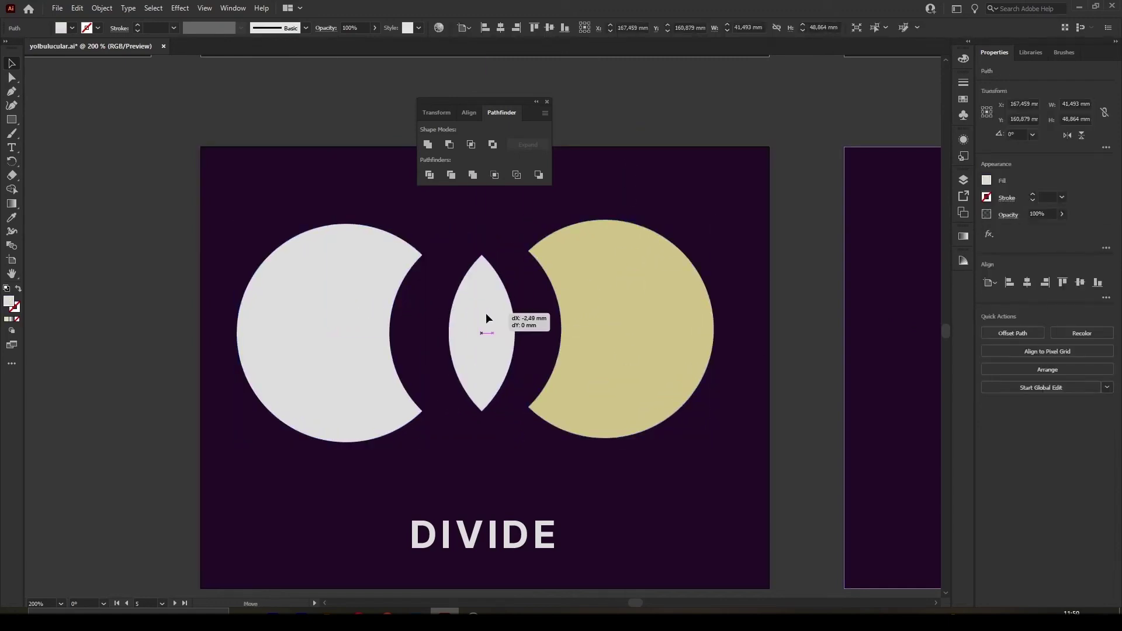
left_click(615, 115)
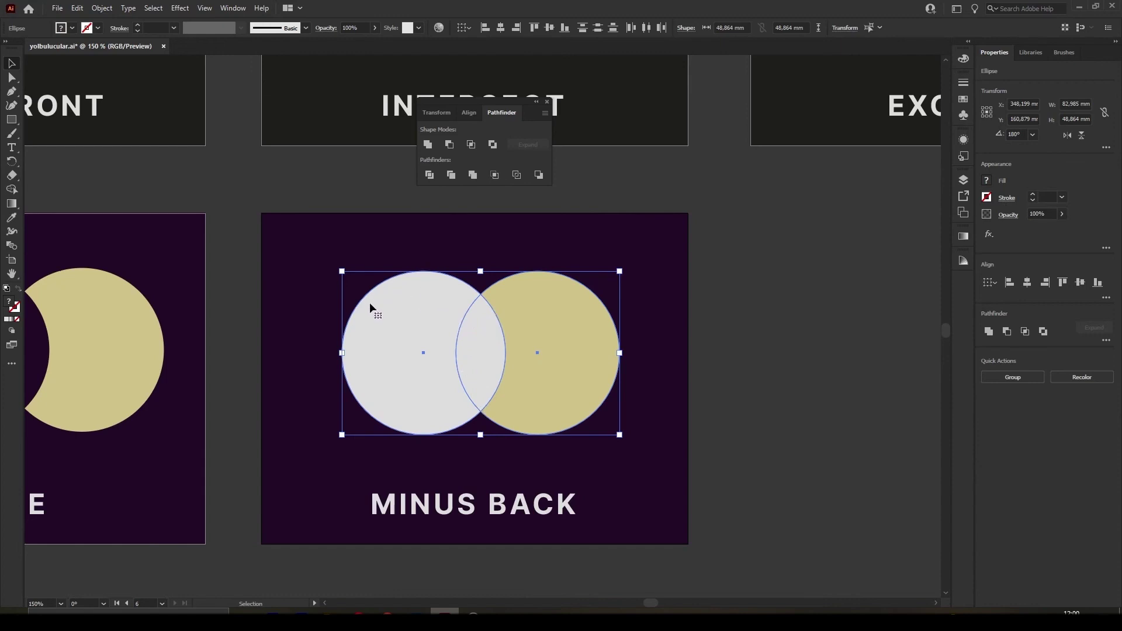
Subtract the yellow back circle from the white circle on the MINUS BACK artboard with Pathfinder Minus Back, and deselect the shape
left_click(538, 175)
left_click(627, 288)
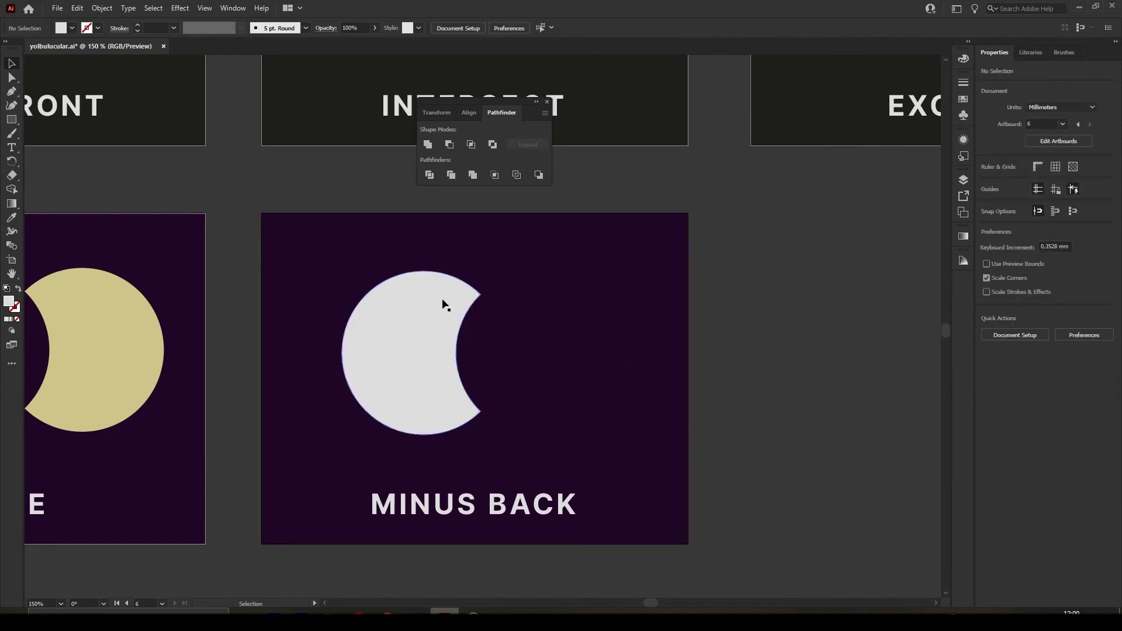
Bring all six artboards into view and move the Pathfinder panel above the EXCLUDE artboard
scroll(551, 405, "down", 3)
left_click_drag(471, 100, 669, 103)
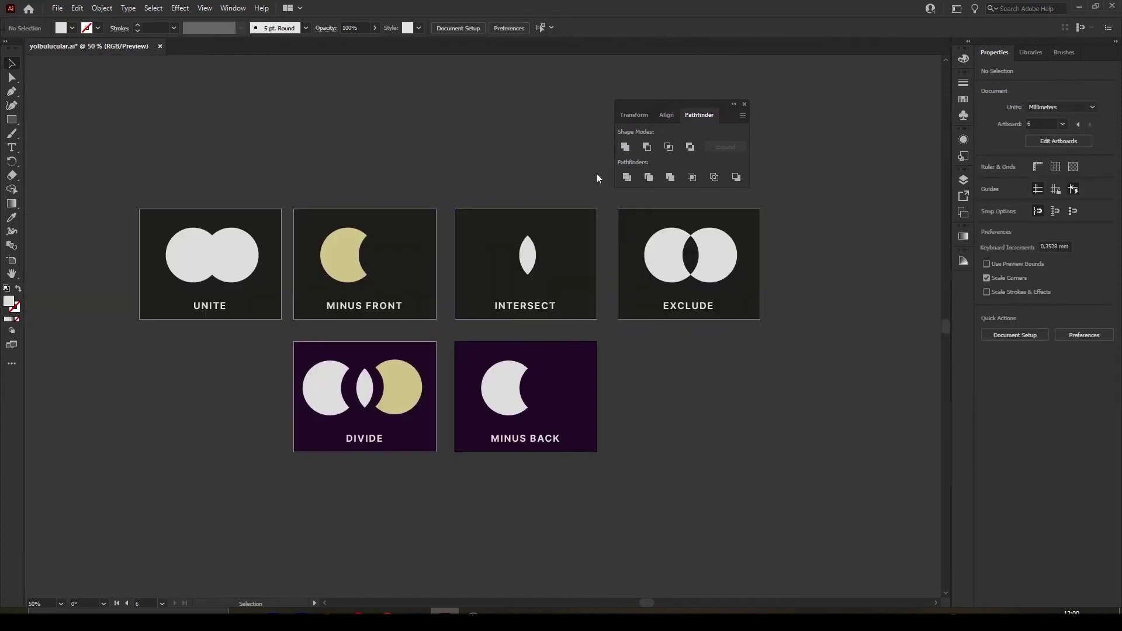
scroll(401, 337, "up", 2)
scroll(400, 337, "up", 2)
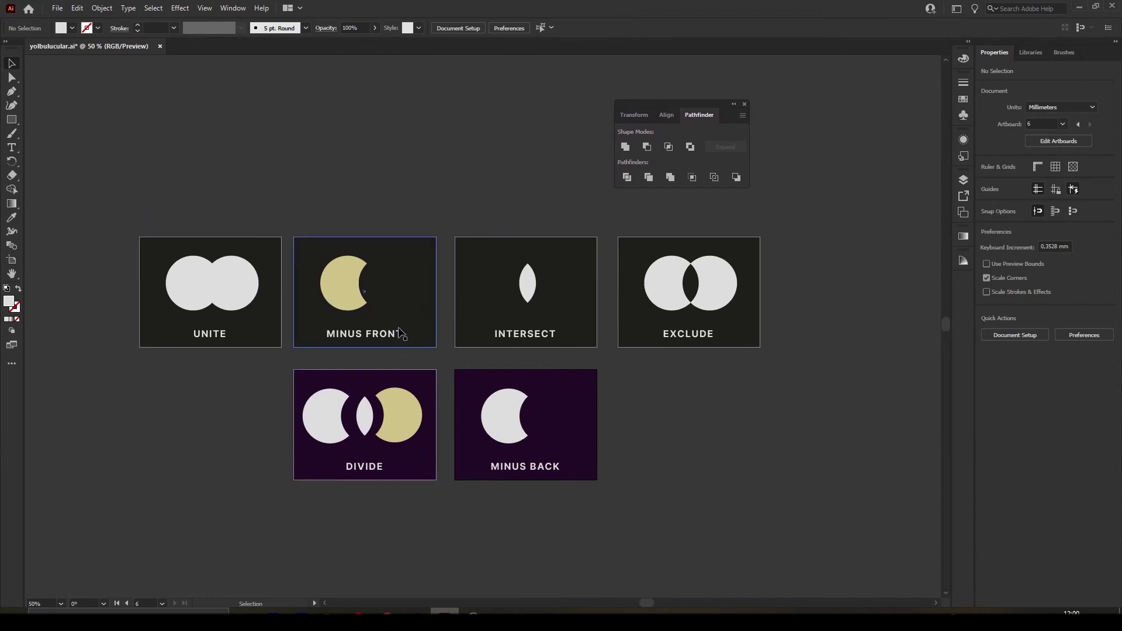